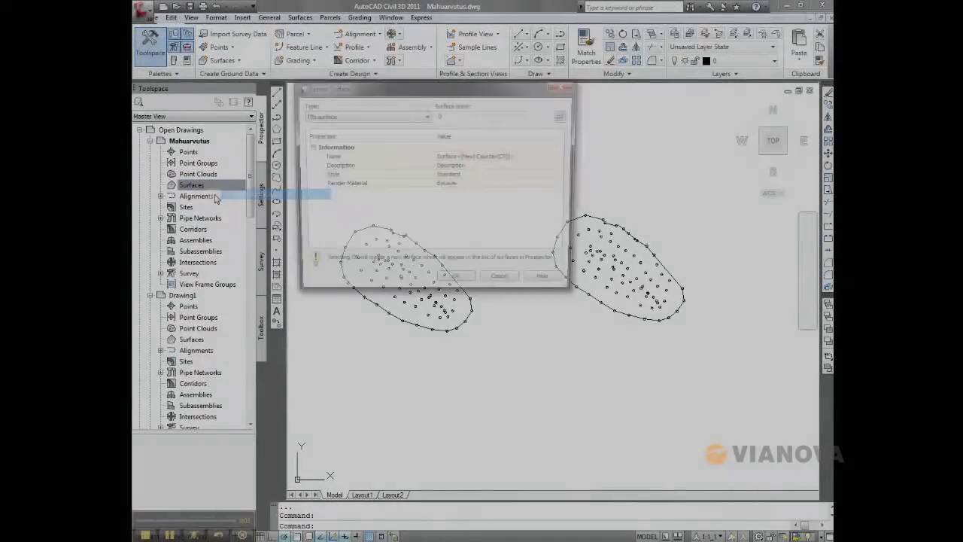
- Create TIN surface Maapind with description olemasolev
left_click(466, 156)
type("Maapind")
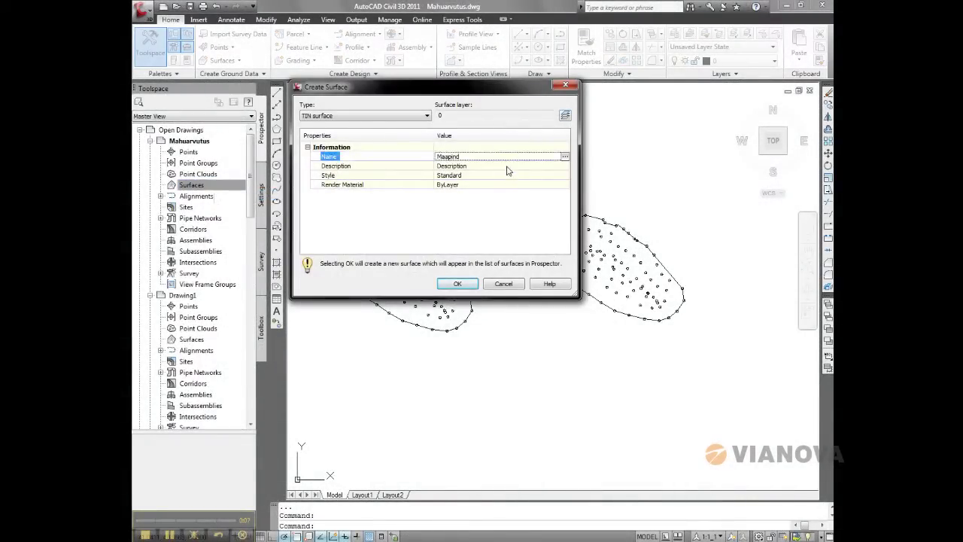
left_click(507, 166)
type("olemasolev")
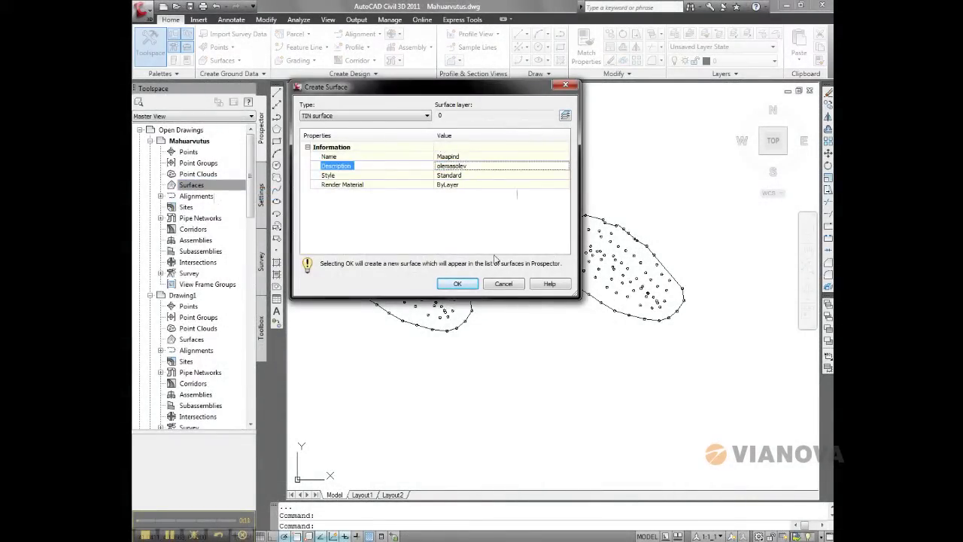
left_click(457, 283)
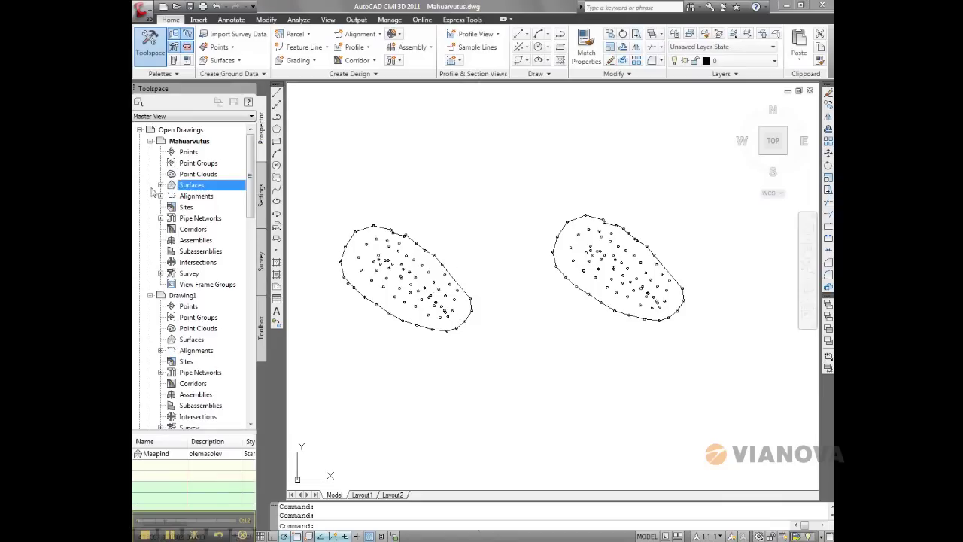
- Add both outline polylines to Maapind as the breakline 'abijooni'
left_click(160, 185)
left_click(170, 196)
left_click(182, 229)
left_click(235, 252)
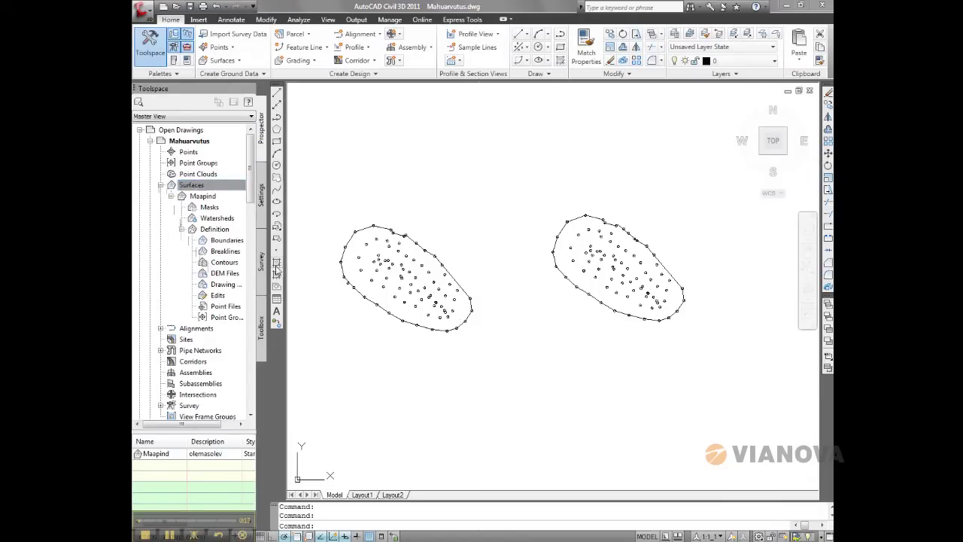
right_click(238, 254)
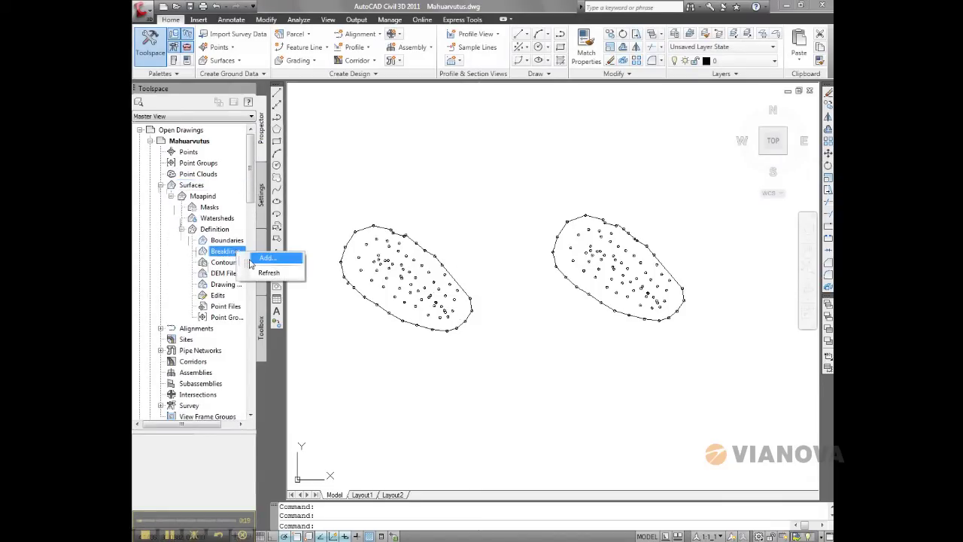
left_click(267, 257)
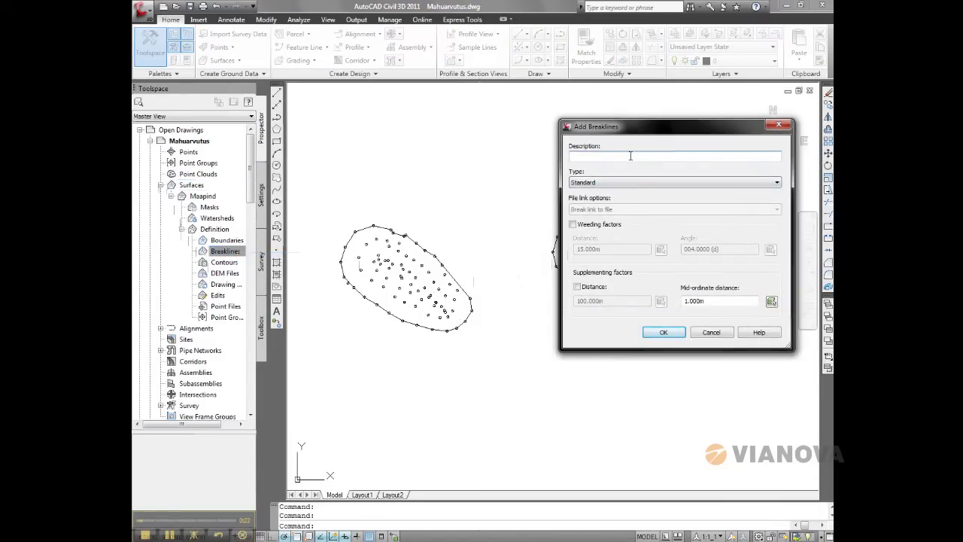
left_click(663, 331)
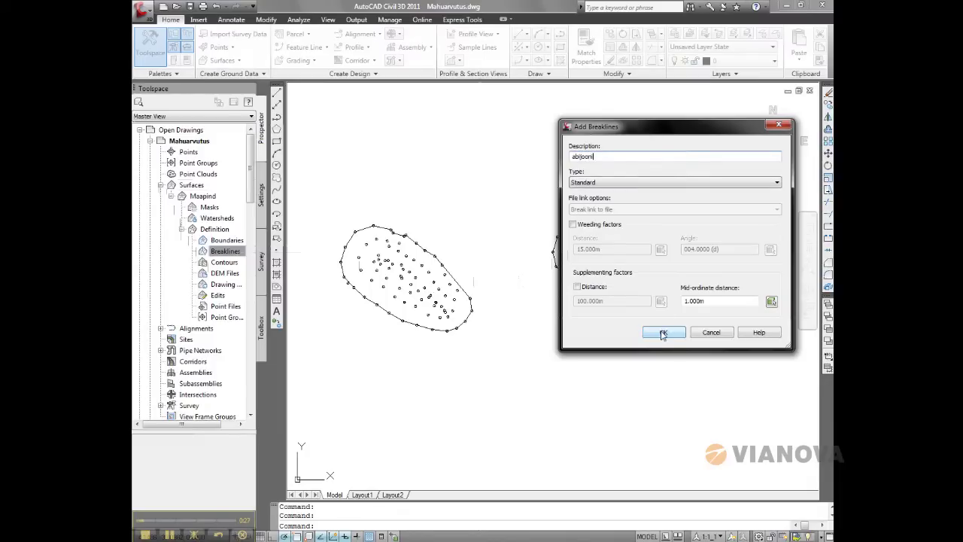
left_click(450, 272)
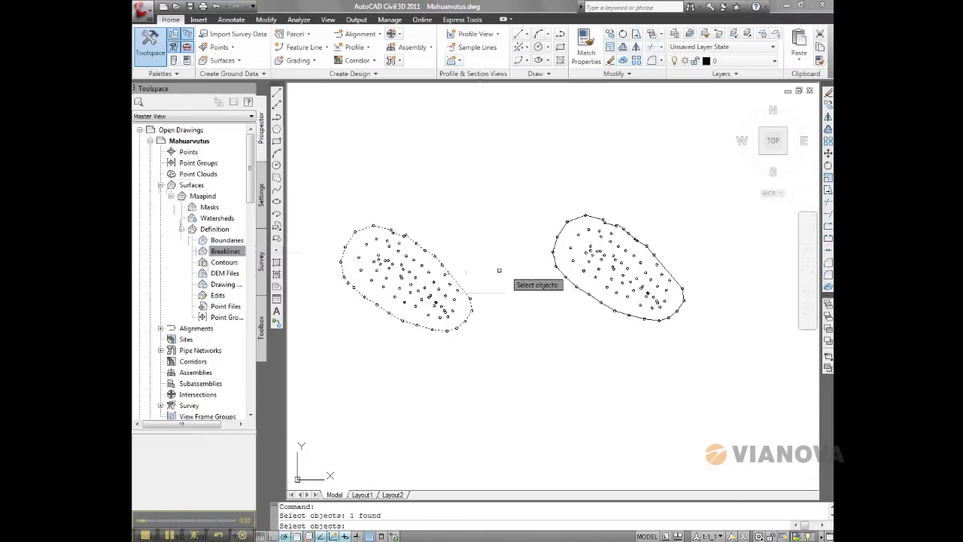
left_click(554, 259)
key("Return")
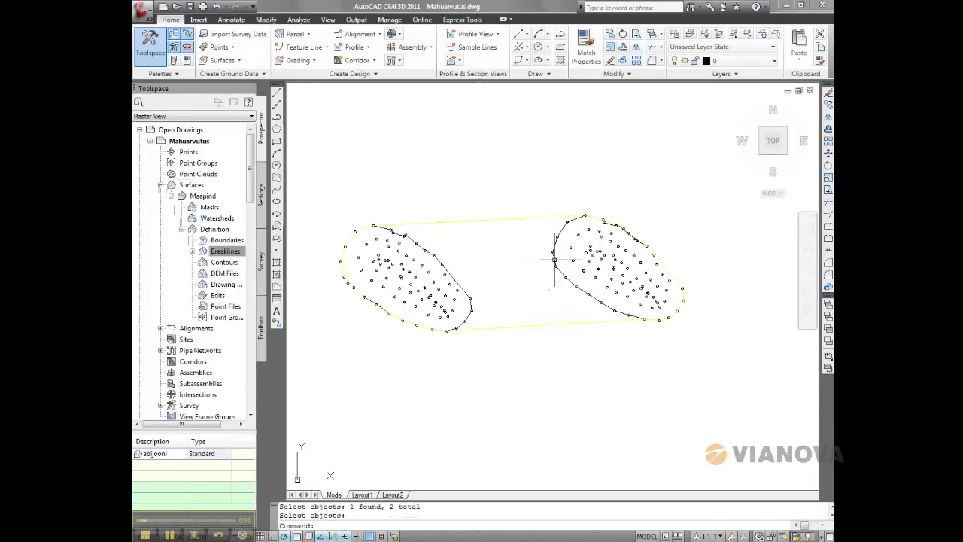
left_click(544, 322)
right_click(534, 314)
left_click(576, 459)
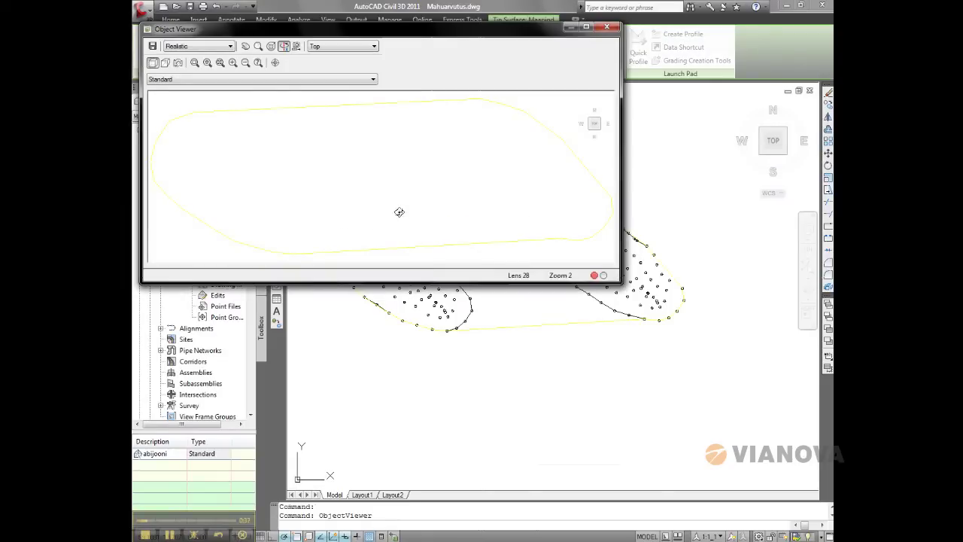
left_click(198, 46)
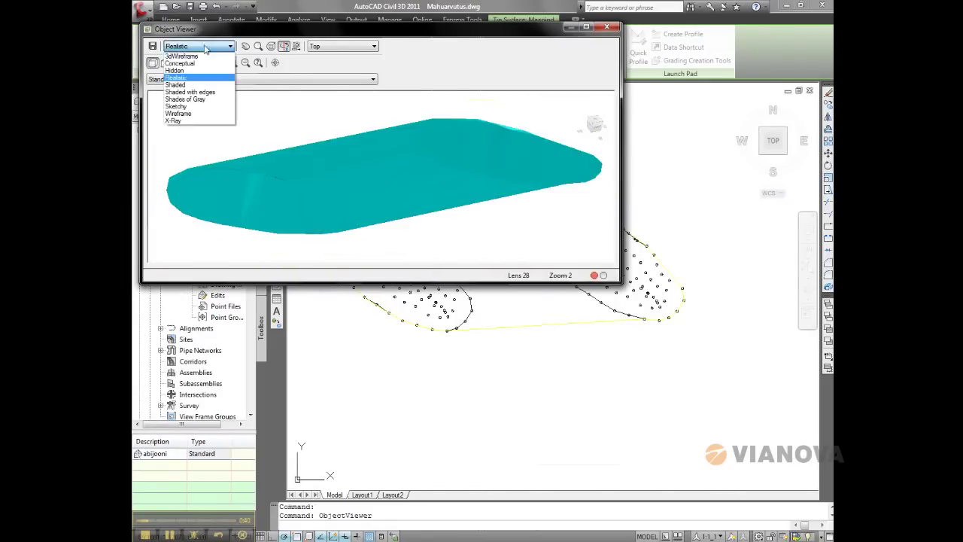
left_click(177, 60)
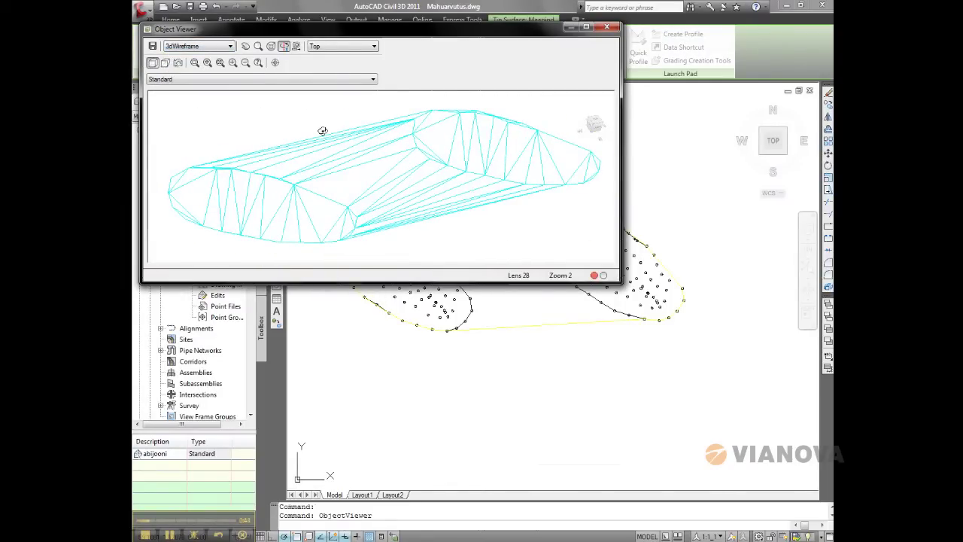
left_click(606, 26)
left_click_drag(421, 188, 526, 248)
right_click(474, 207)
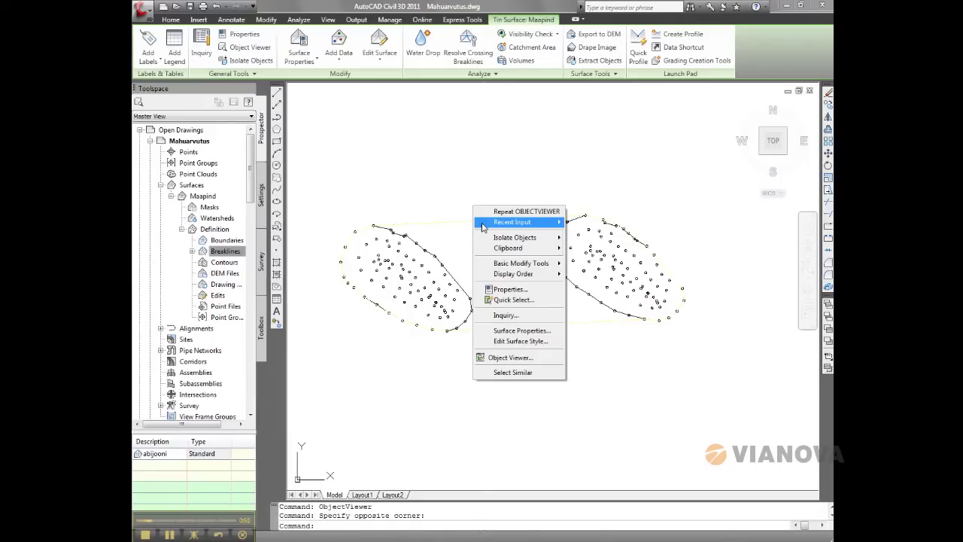
key("Escape")
key("Escape")
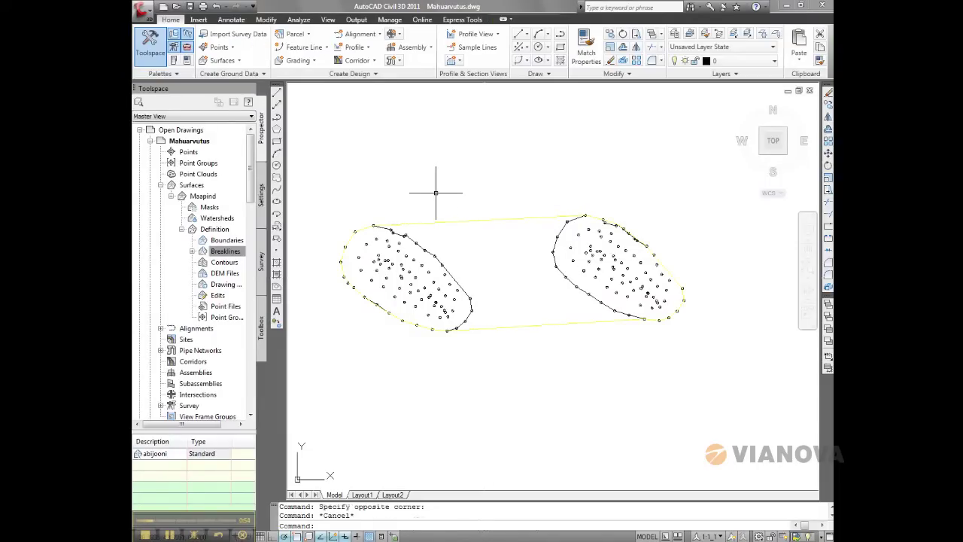
- Start a new surface named 1-pind
right_click(191, 184)
left_click(226, 193)
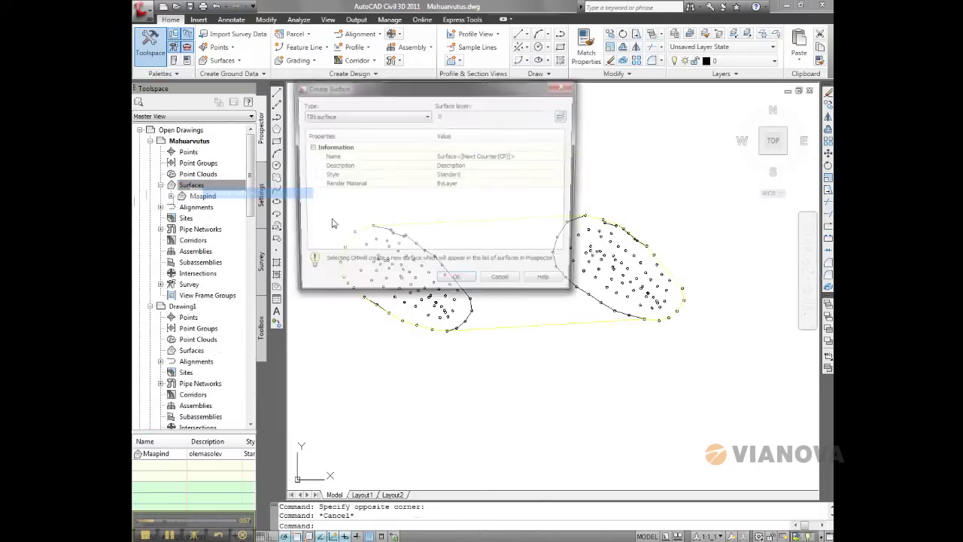
left_click(490, 156)
type("1-pind")
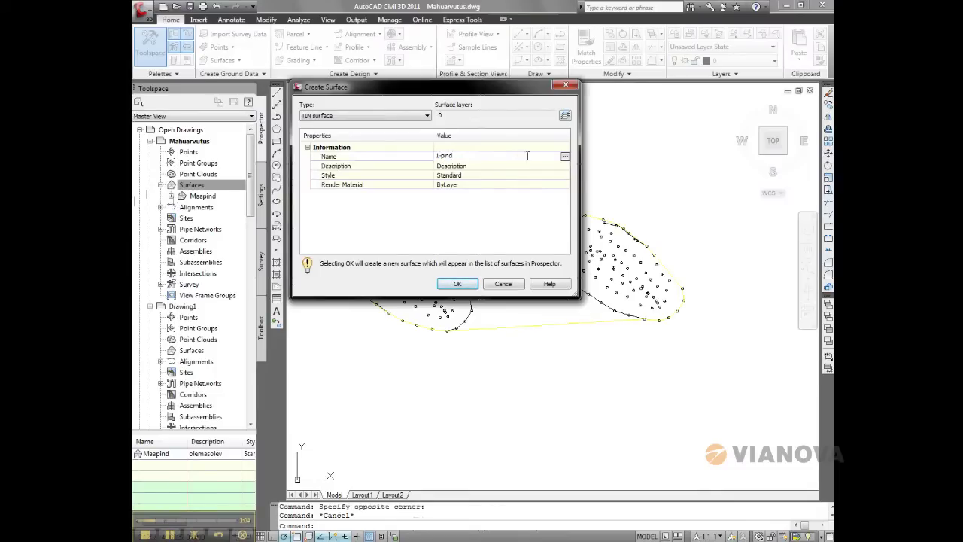
- Make a new style kolmnurgad with magenta triangles and create 1-pind with it
double_click(538, 182)
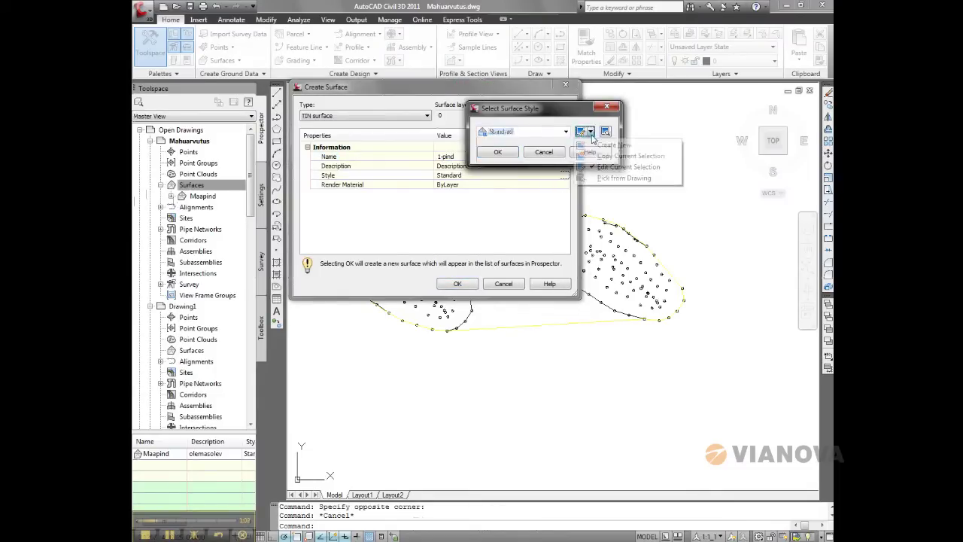
left_click(327, 121)
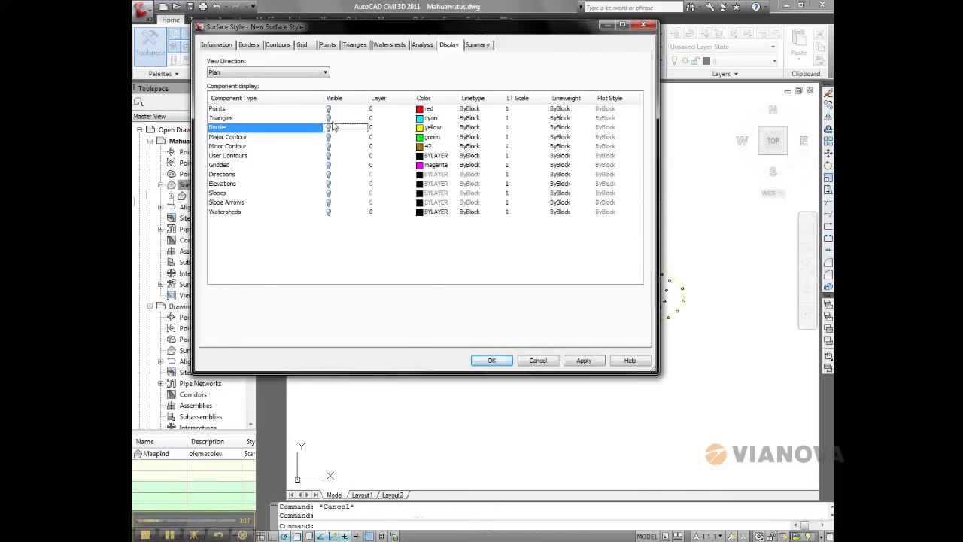
left_click(419, 119)
left_click(550, 314)
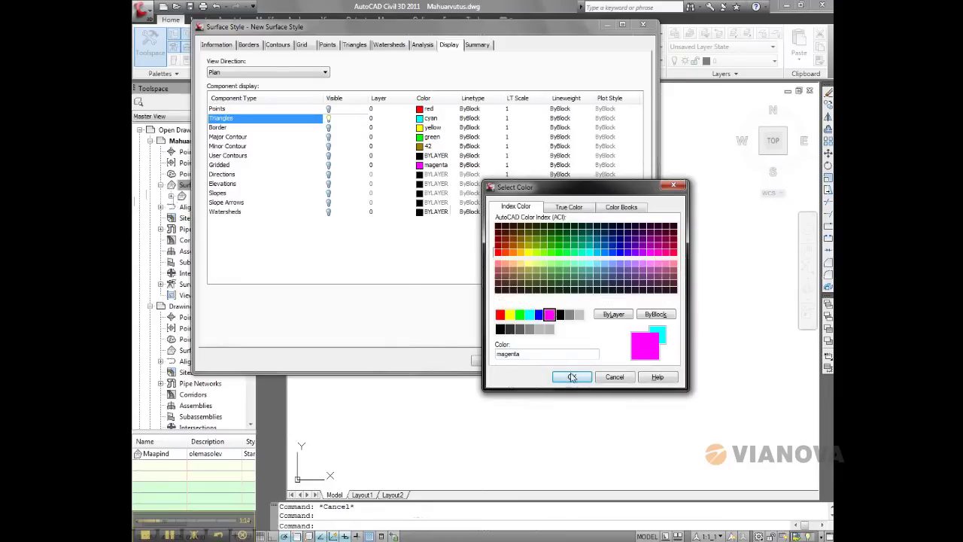
left_click(570, 377)
left_click(493, 360)
left_click(590, 131)
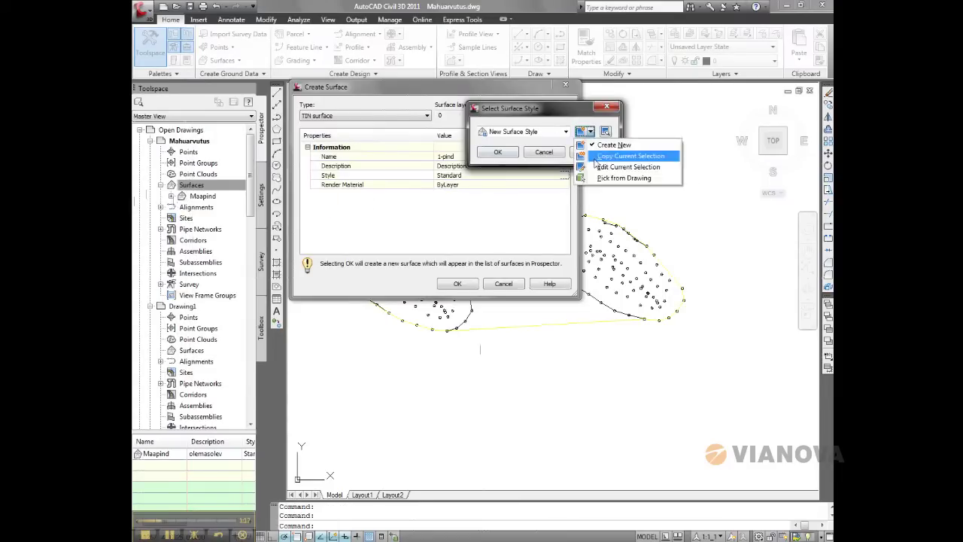
left_click(609, 165)
type("kol")
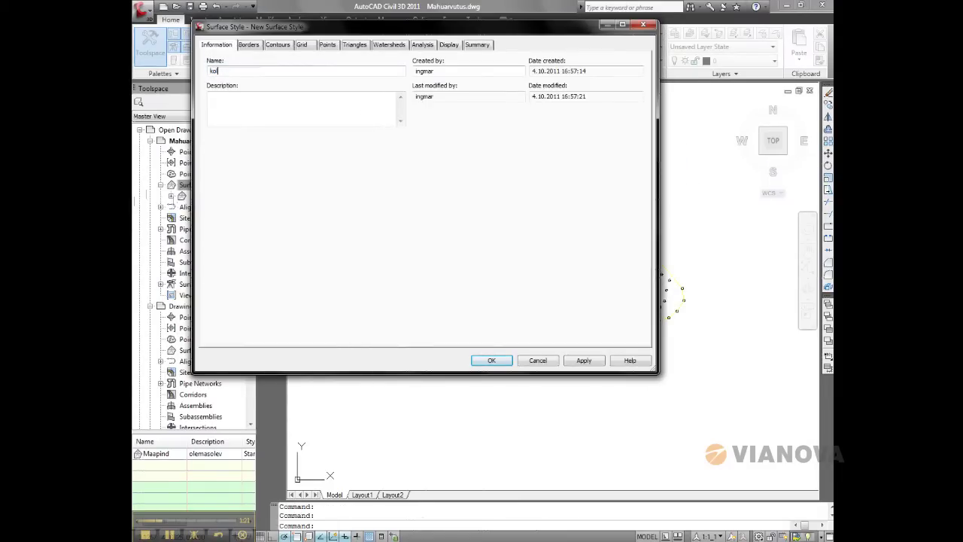
left_click(491, 360)
left_click(553, 148)
left_click(461, 283)
- Add the left group of 81 points to 1-pind as drawing objects
left_click(171, 195)
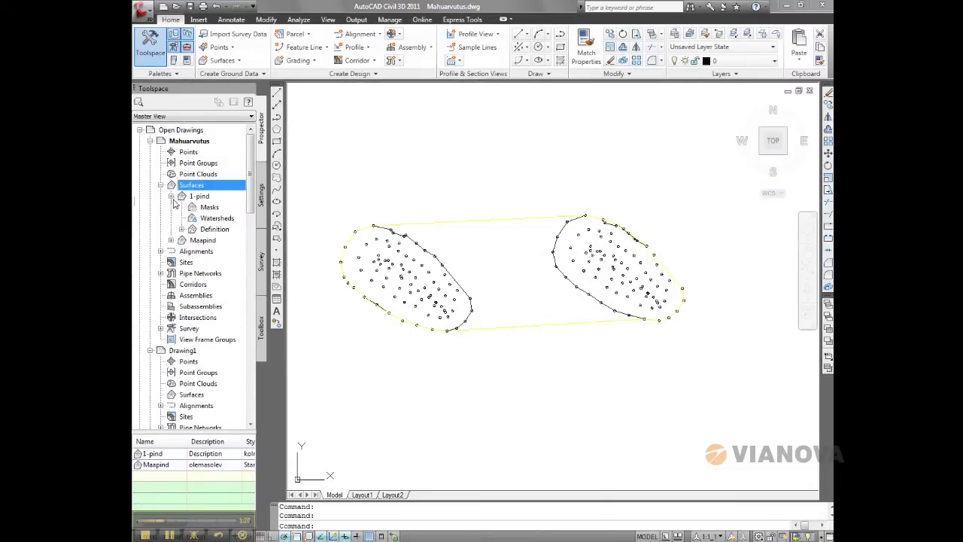
left_click(182, 229)
right_click(226, 284)
left_click(243, 292)
left_click(516, 258)
left_click(305, 175)
left_click(492, 381)
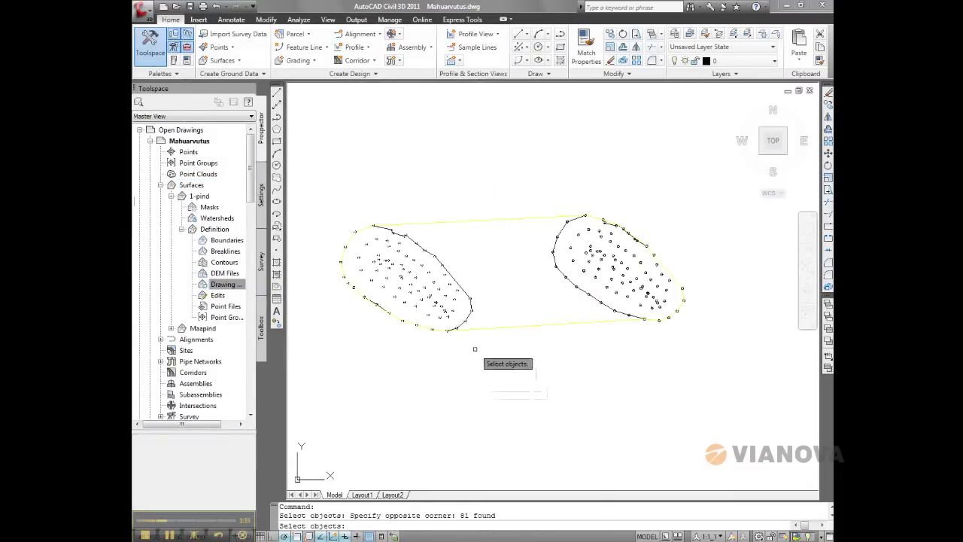
key("Return")
- Create surface 2-pind using the kolmnurgad style
right_click(191, 184)
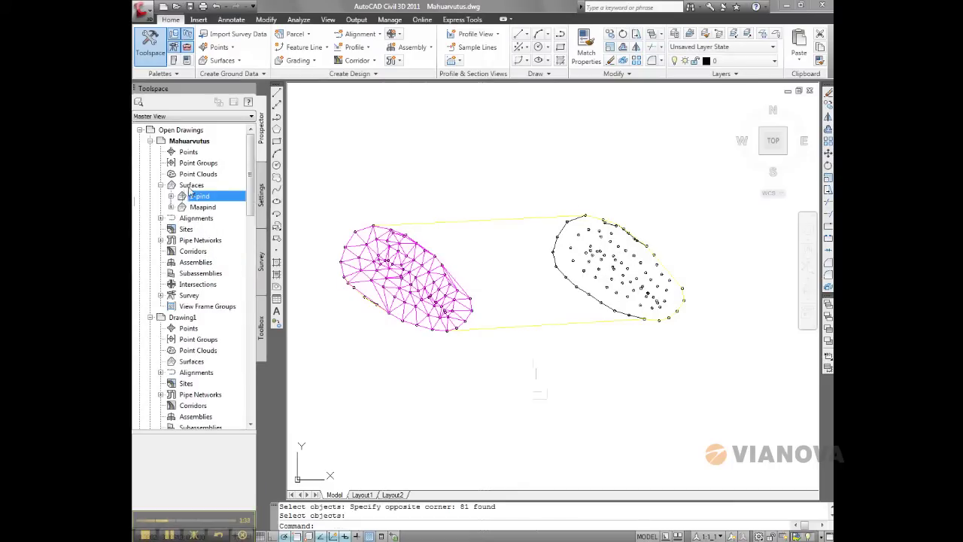
left_click(226, 192)
type("2-pind")
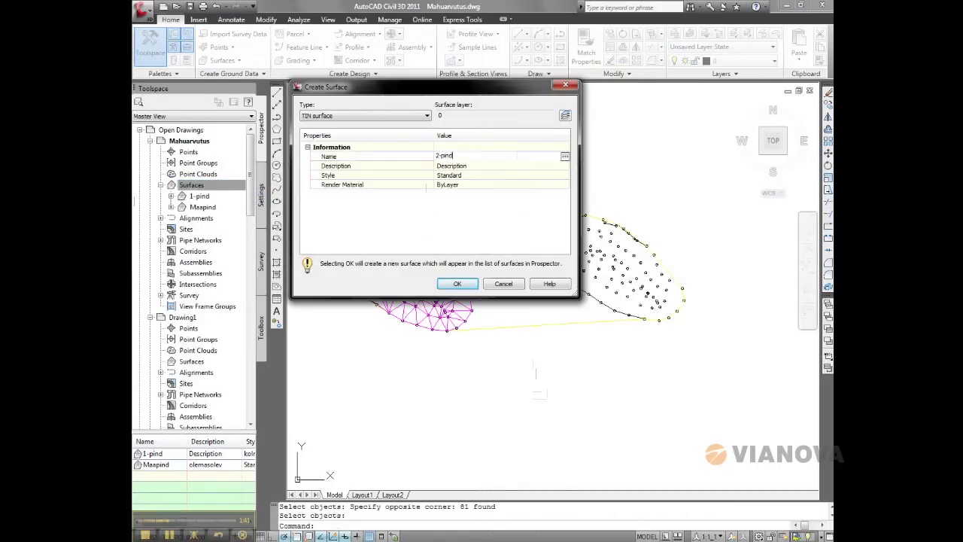
left_click(549, 176)
left_click(564, 175)
left_click(565, 131)
left_click(504, 147)
left_click(498, 152)
- Add the right group of 85 points to 2-pind as drawing objects
left_click(456, 283)
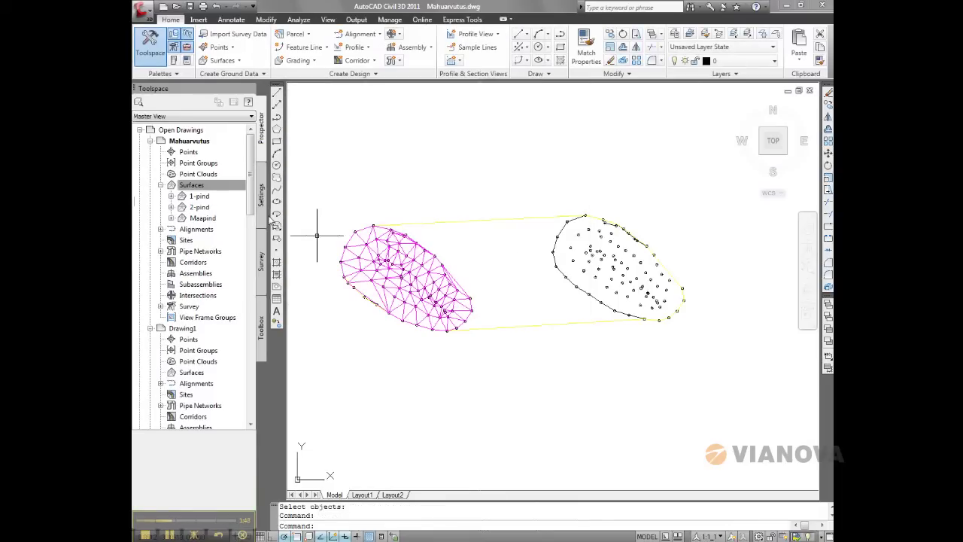
left_click(181, 240)
right_click(226, 296)
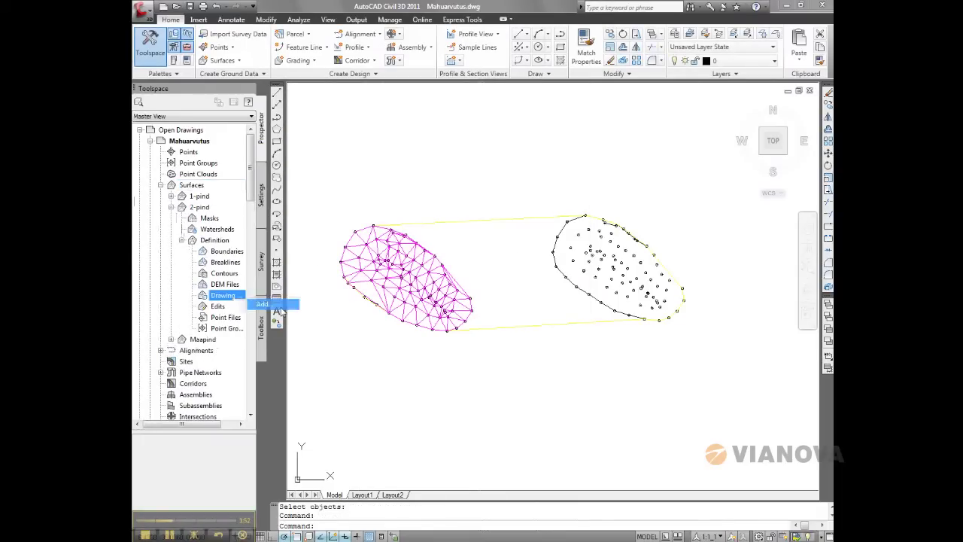
left_click(276, 303)
left_click(564, 256)
left_click_drag(529, 180, 725, 358)
key("Return")
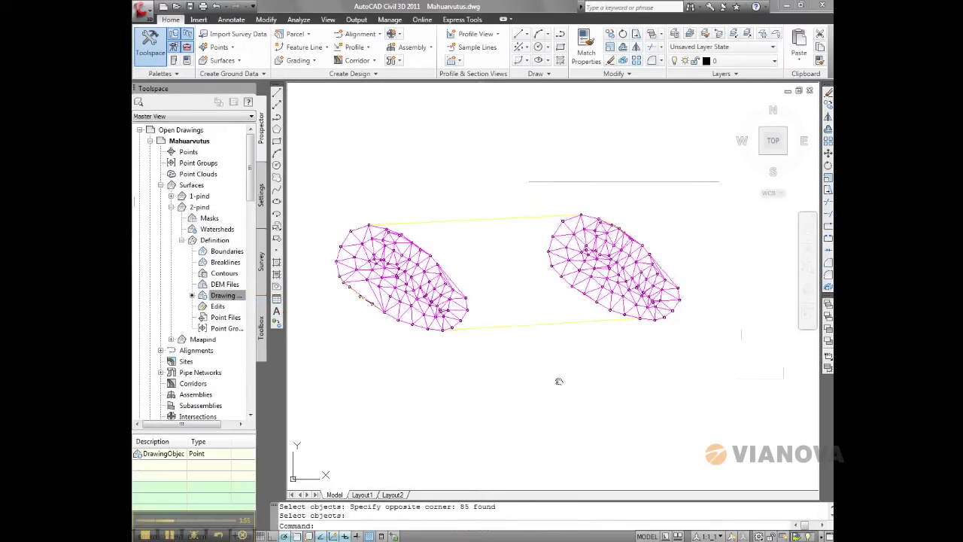
- Compute a volume comparison of Maapind against 1-pind
left_click(412, 283)
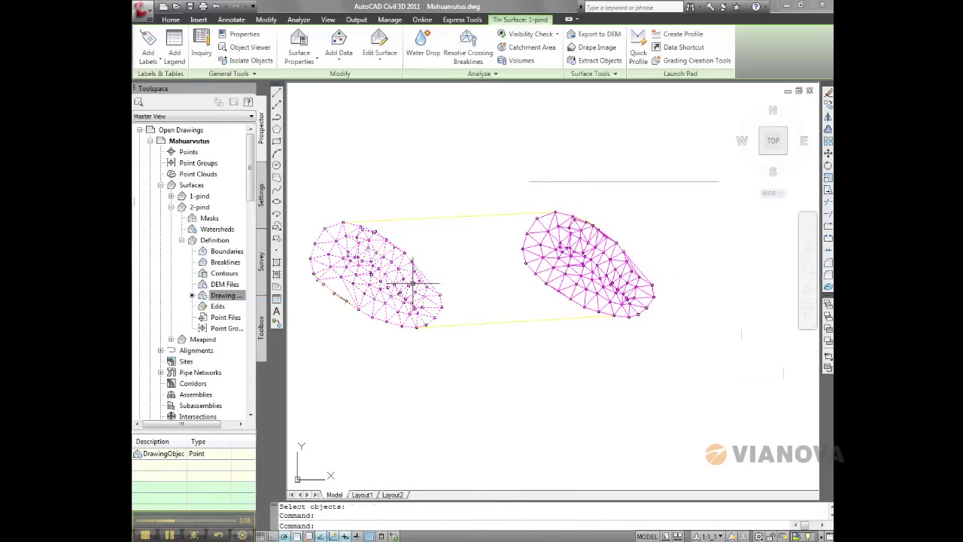
left_click(520, 60)
left_click(352, 247)
left_click(412, 287)
left_click(414, 298)
left_click(504, 287)
left_click(510, 304)
- Add a Maapind versus 2-pind volume row (net 998.90 Cu. M.) and close the panel
left_click(352, 247)
left_click(410, 295)
left_click(410, 295)
left_click(406, 306)
left_click(489, 296)
left_click(479, 320)
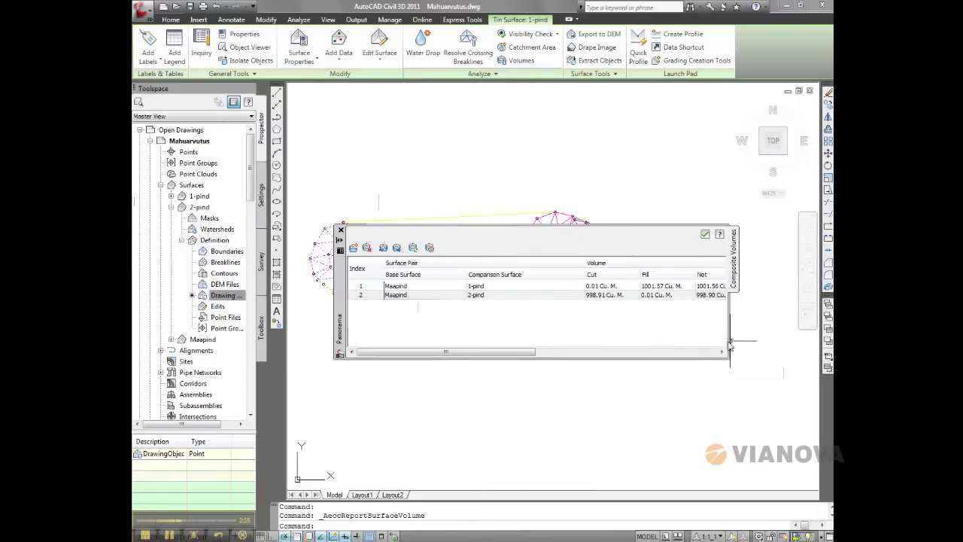
left_click_drag(730, 345, 760, 344)
left_click(735, 235)
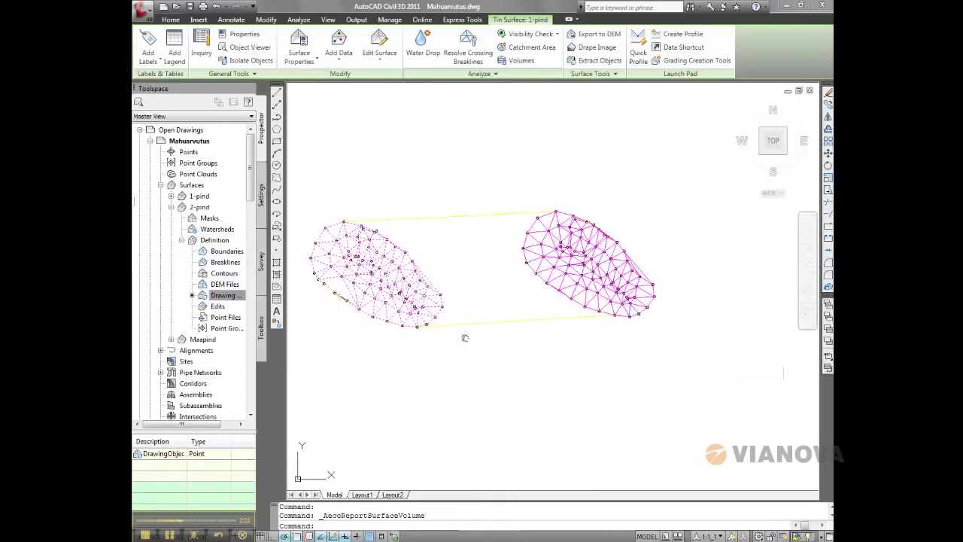
middle_click_drag(465, 338, 469, 326)
- Start a new TIN volume surface named mahumudel-1
left_click(171, 207)
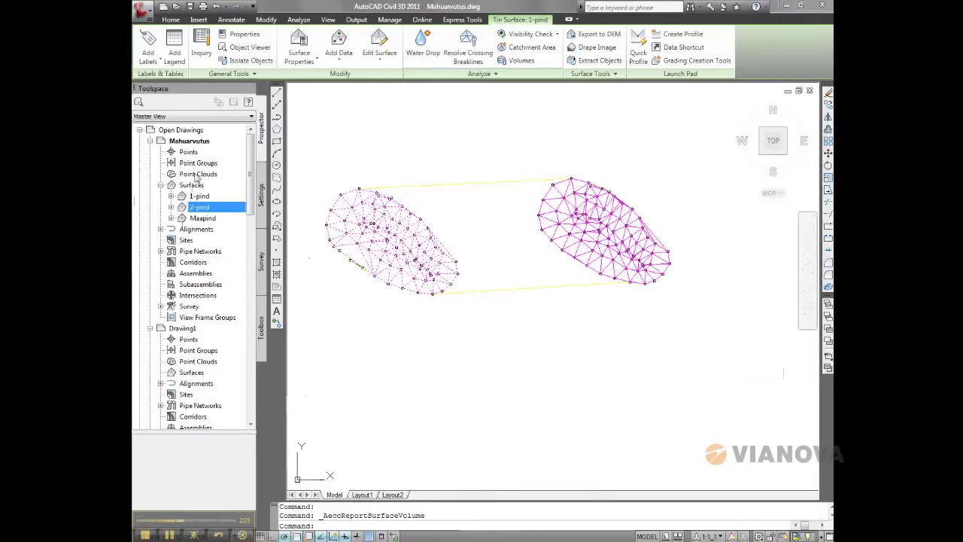
right_click(196, 188)
left_click(226, 189)
left_click(427, 115)
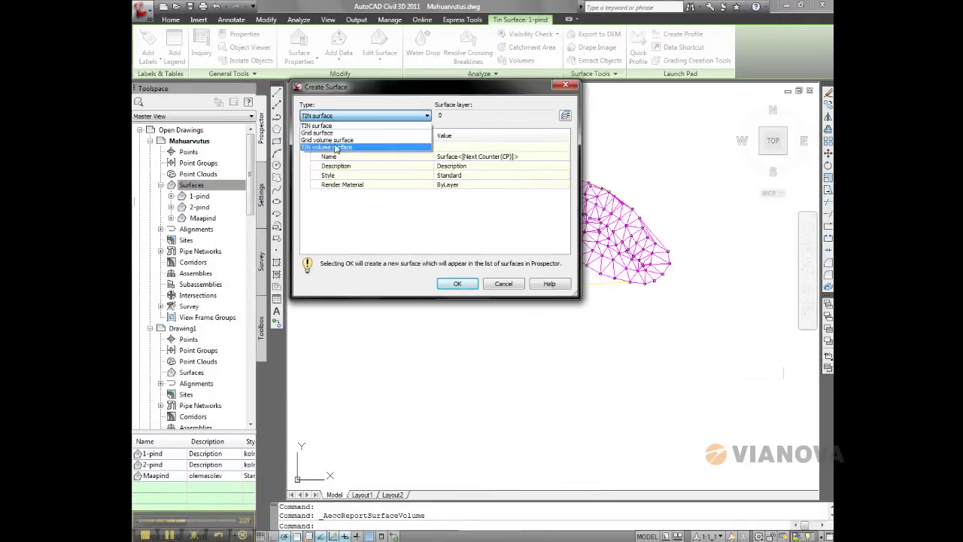
left_click(338, 141)
left_click(381, 156)
type("mahumude-1")
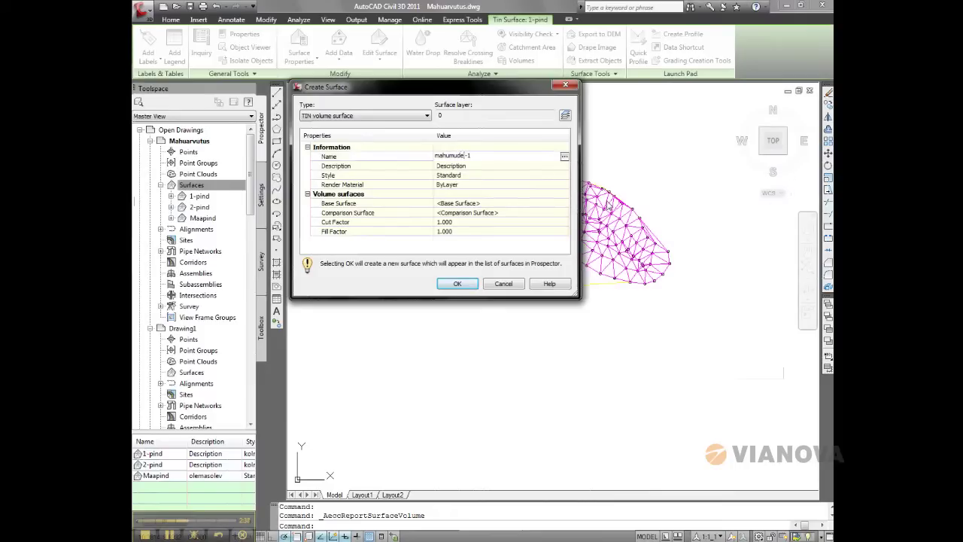
- Set Maapind as base surface and 1-pind as comparison surface
left_click(564, 203)
left_click(285, 209)
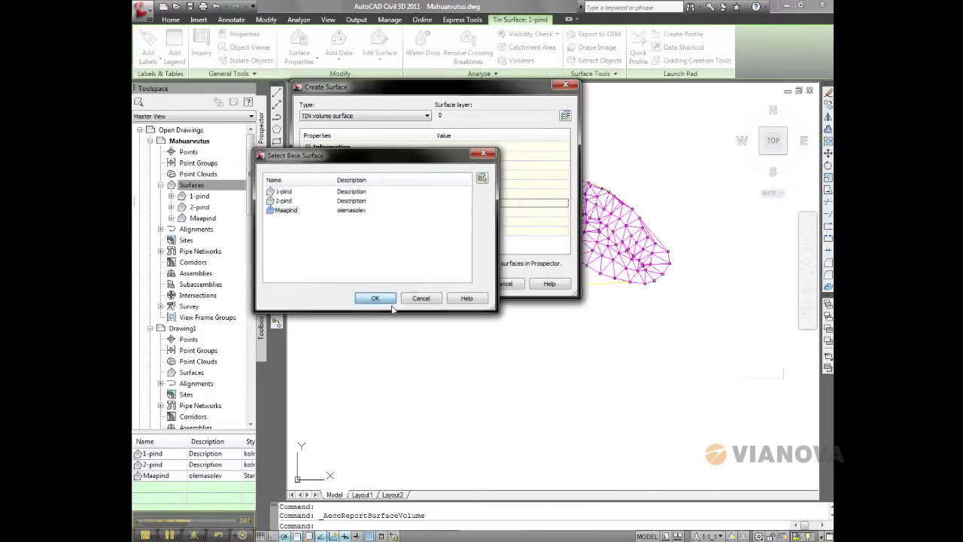
left_click(375, 299)
left_click(564, 213)
left_click(376, 299)
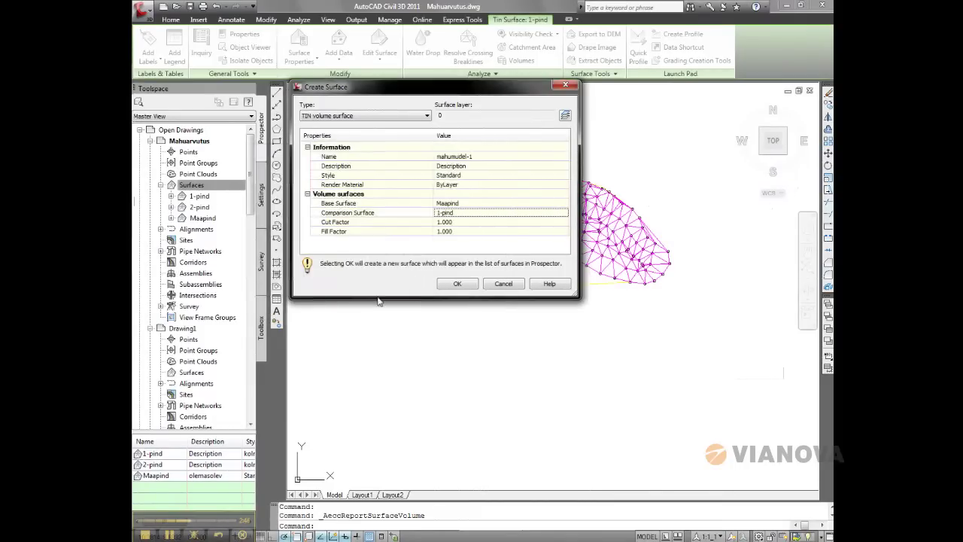
- Choose Standard as the starting surface style
left_click(351, 175)
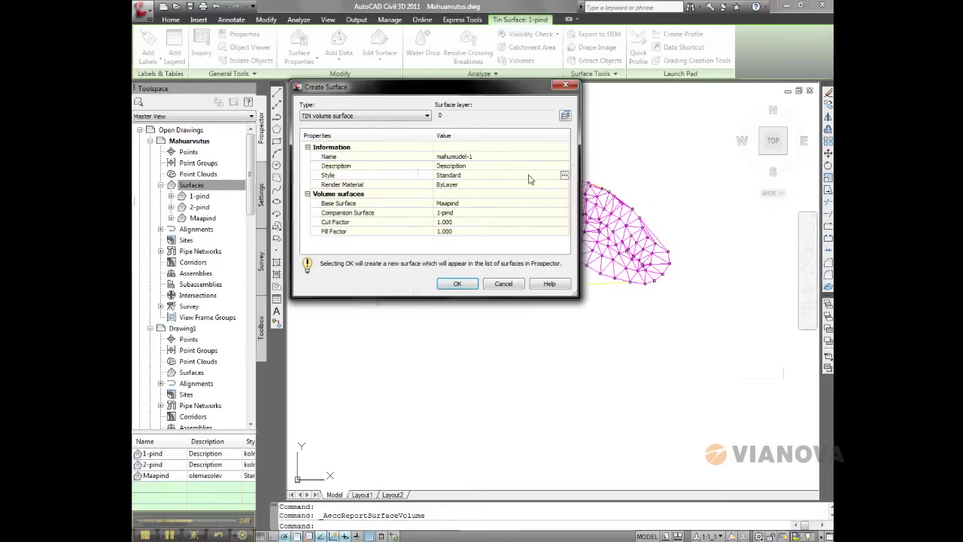
left_click(563, 175)
left_click(565, 131)
left_click(511, 142)
- Create a new surface style värvid with Elevations display turned on
left_click(588, 131)
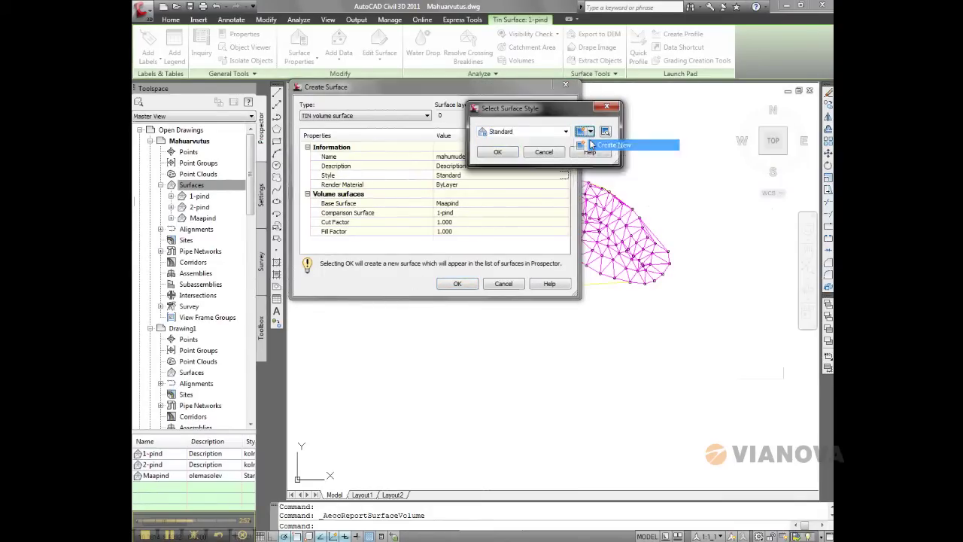
left_click(609, 144)
left_click_drag(278, 72, 209, 72)
type("varvid")
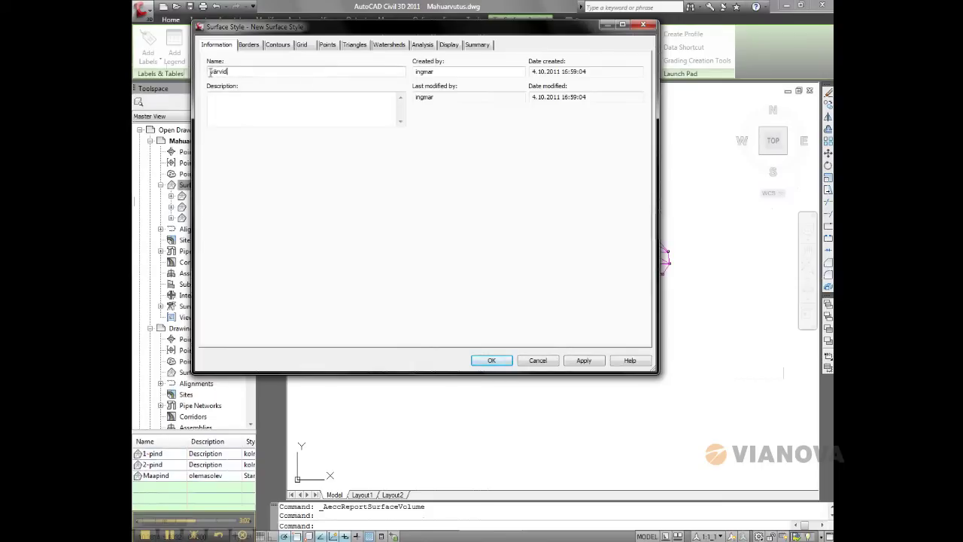
left_click(448, 44)
left_click(322, 185)
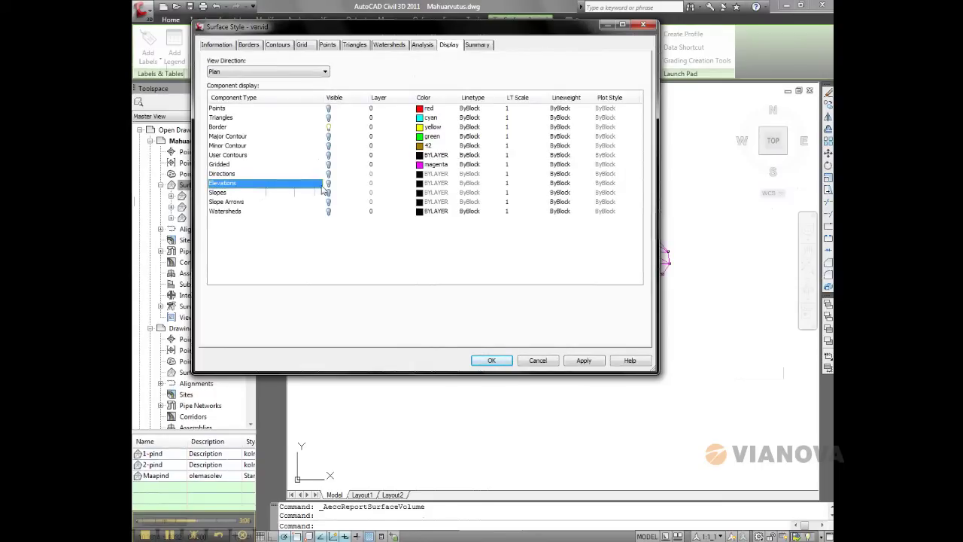
left_click(328, 132)
left_click(491, 360)
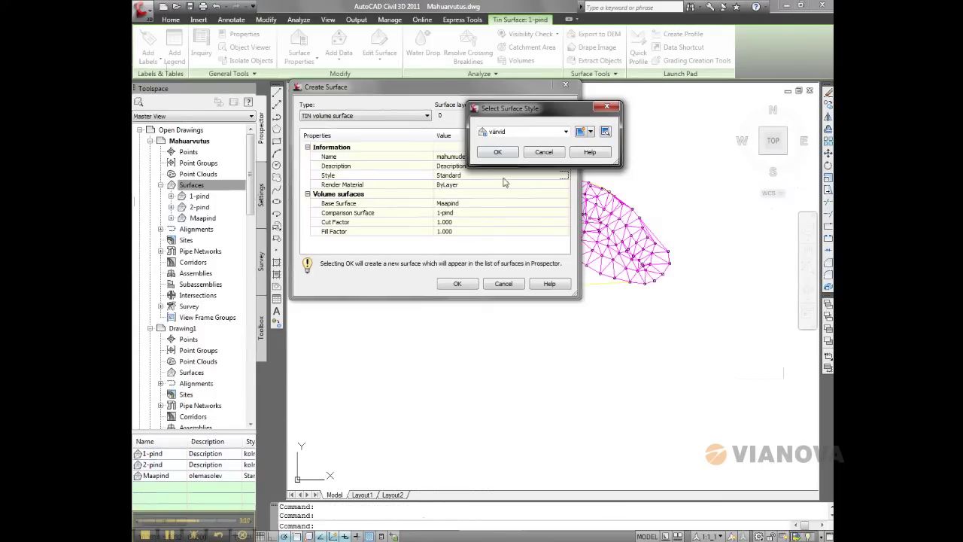
- Assign värvid and create the mahumudel-1 volume surface
left_click(498, 152)
left_click(456, 282)
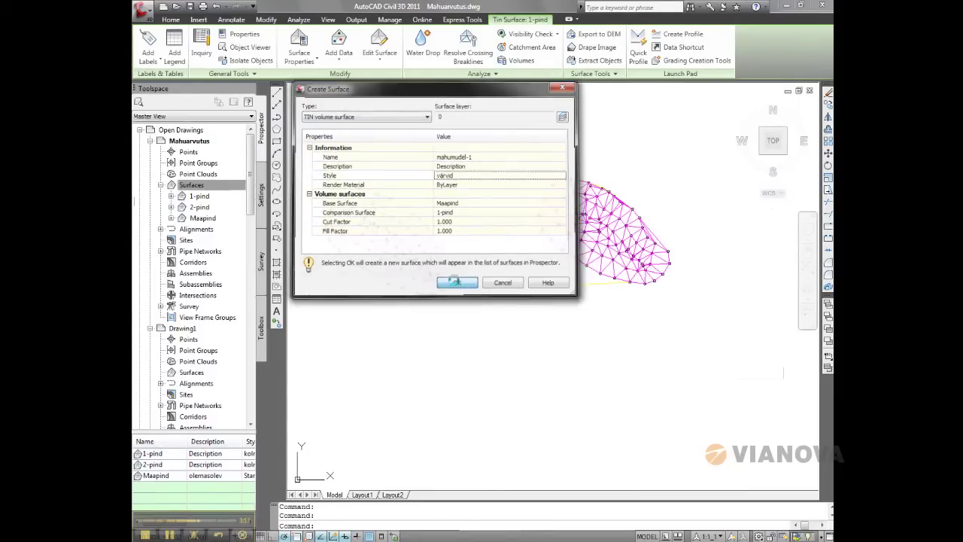
scroll(399, 305, "up", 3)
- Run an elevation analysis on mahumudel-1 with a single range
right_click(209, 229)
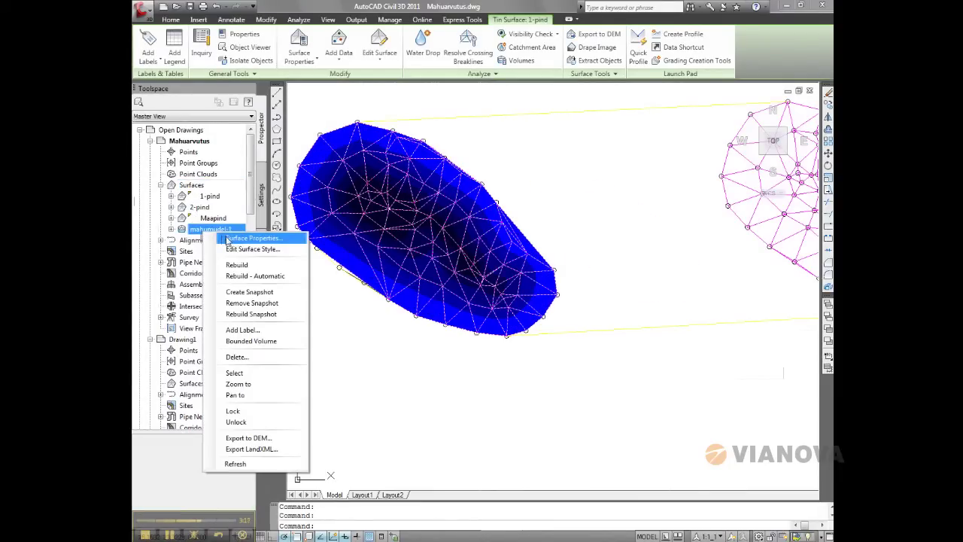
left_click(233, 239)
left_click(467, 65)
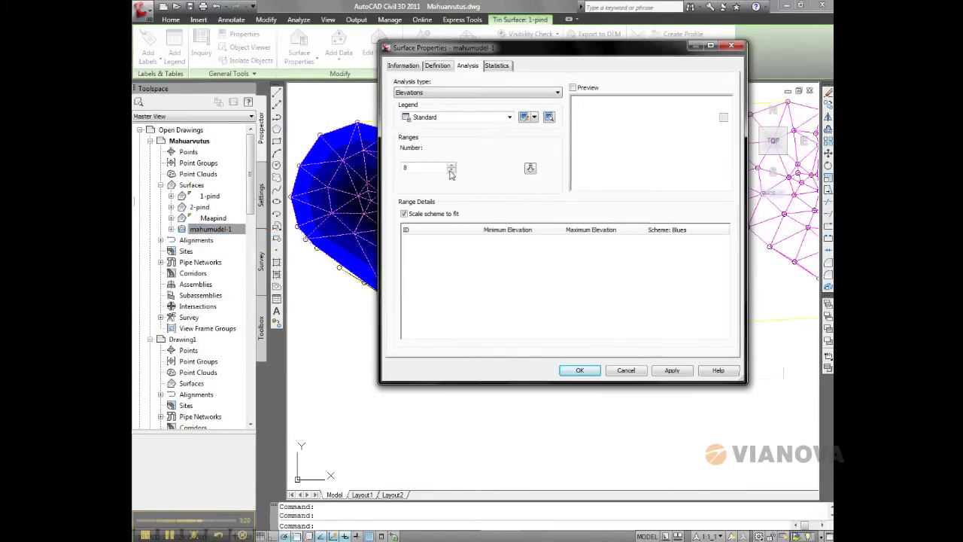
left_click(530, 167)
left_click(598, 241)
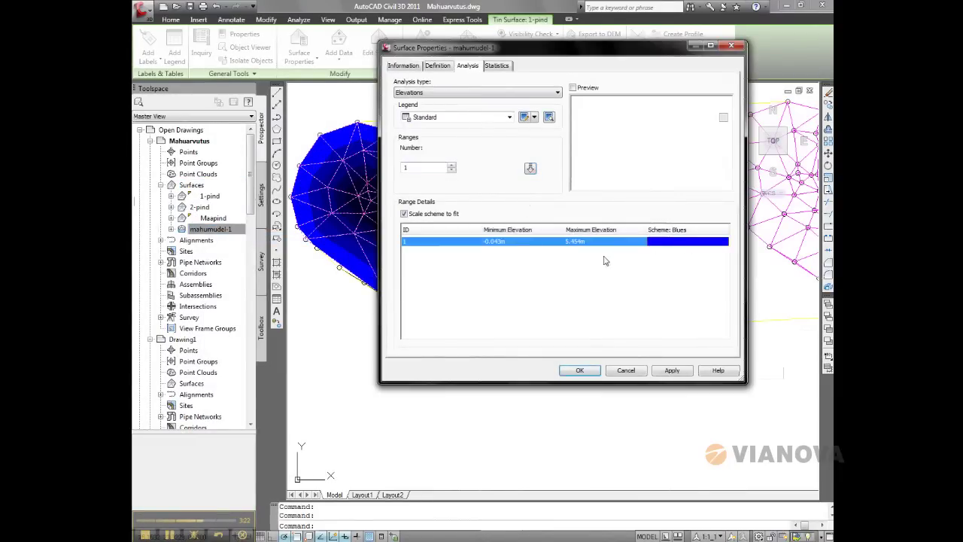
- Colour the range red with minimum elevation 0 and apply it
left_click(699, 241)
left_click(499, 314)
left_click(572, 376)
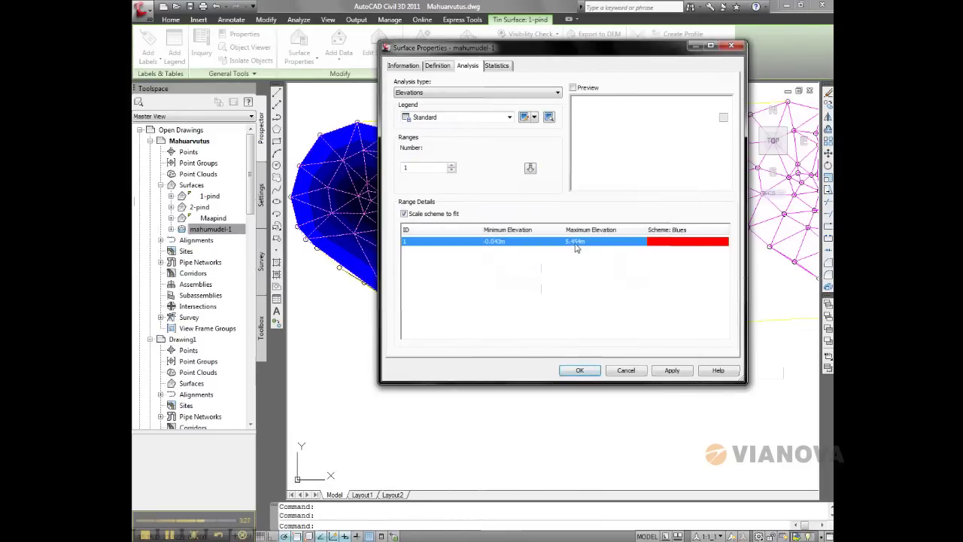
left_click(521, 239)
type("0")
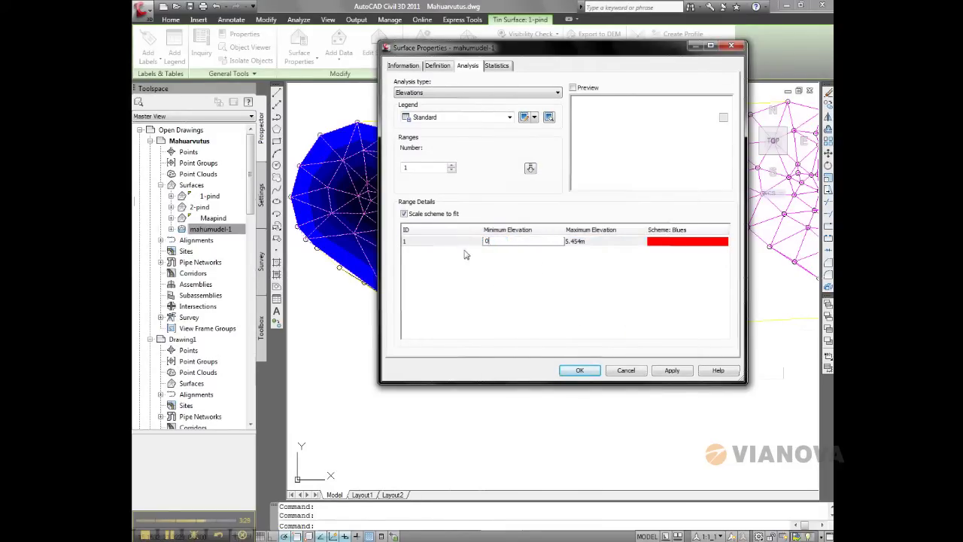
key("Return")
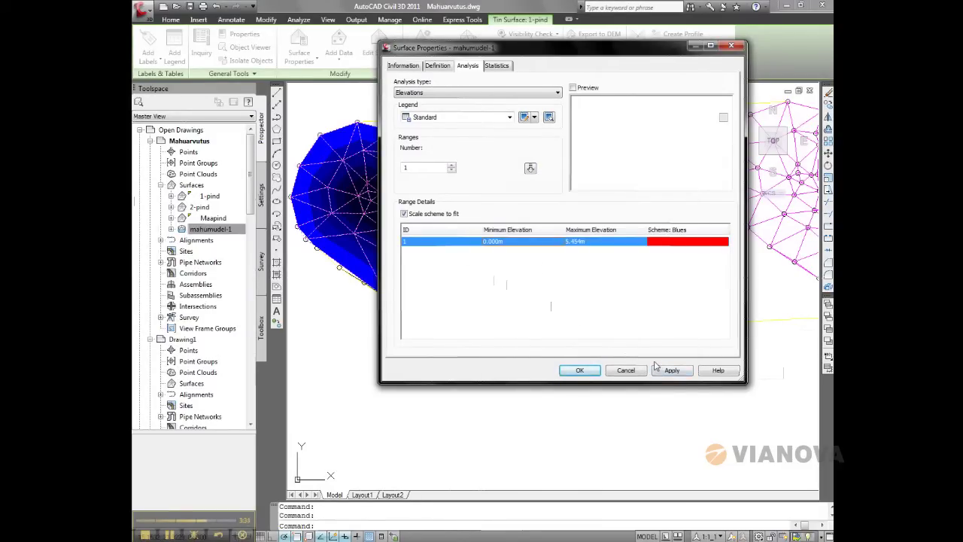
left_click(670, 371)
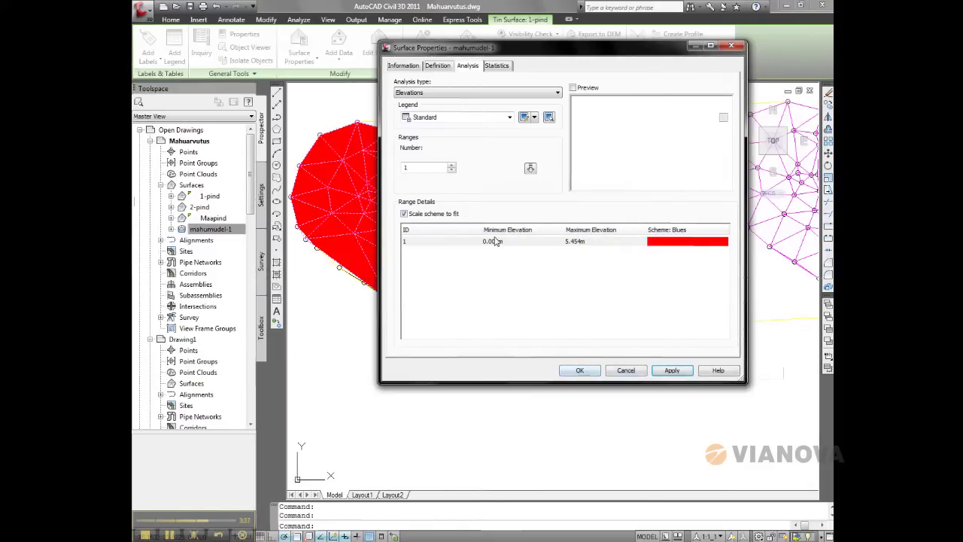
left_click(578, 369)
scroll(367, 263, "up", 5)
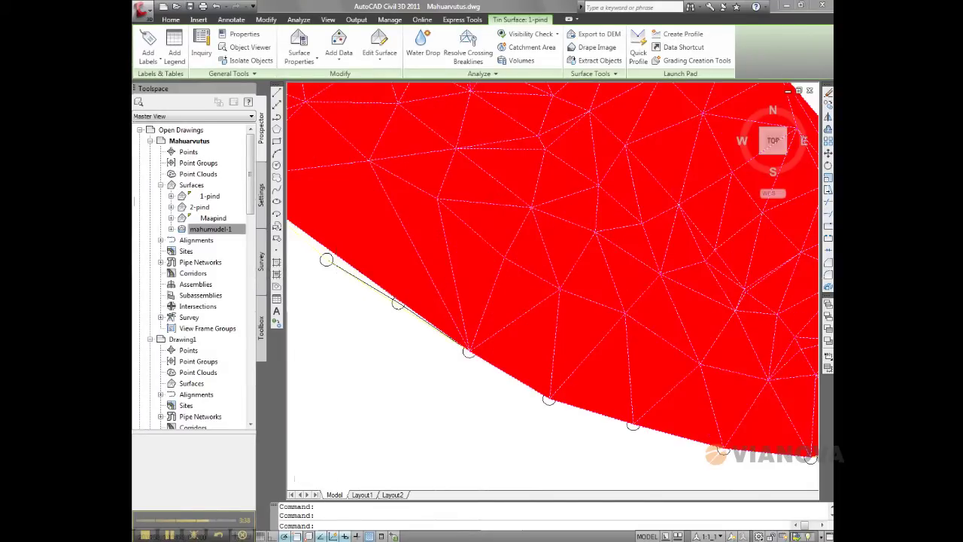
- Place a dynamic Elevations legend table for mahumudel-1 below the two surfaces
scroll(367, 263, "down", 5)
scroll(367, 263, "down", 3)
left_click(471, 306)
key("Escape")
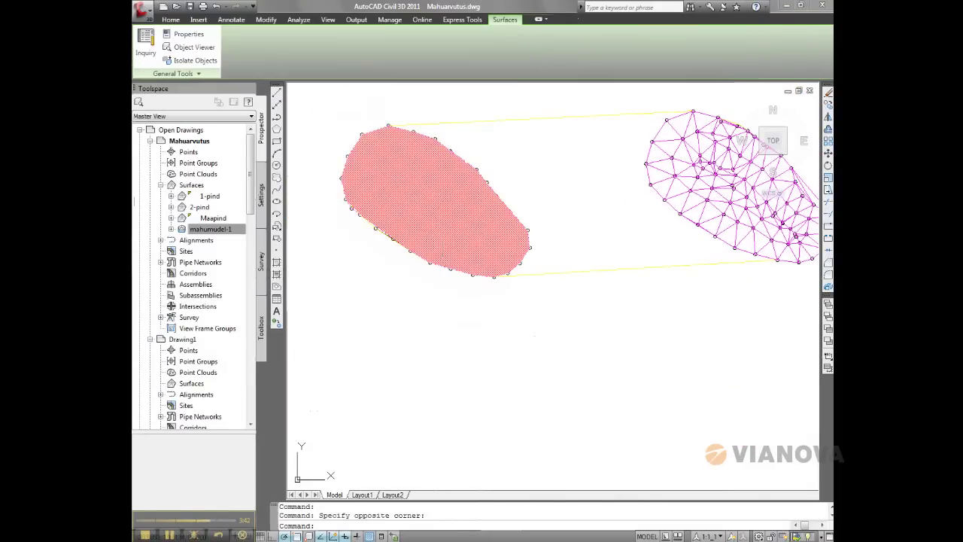
scroll(433, 227, "up", 2)
left_click(423, 252)
left_click(174, 47)
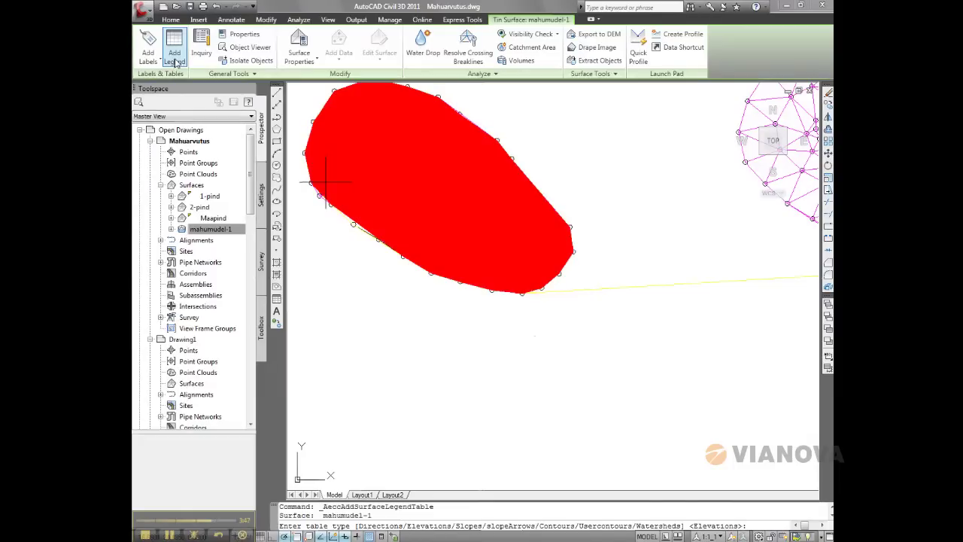
left_click(407, 349)
left_click(350, 245)
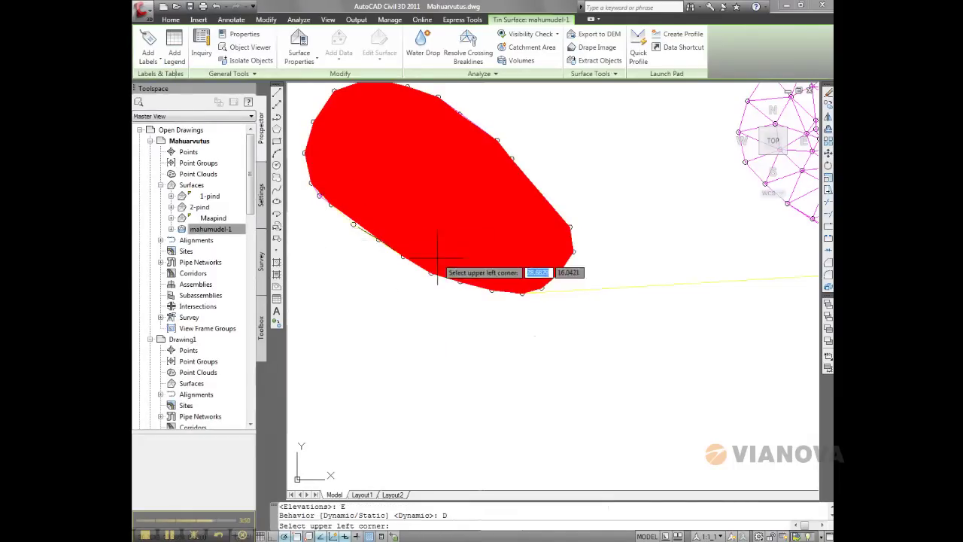
scroll(440, 252, "down", 5)
left_click(350, 259)
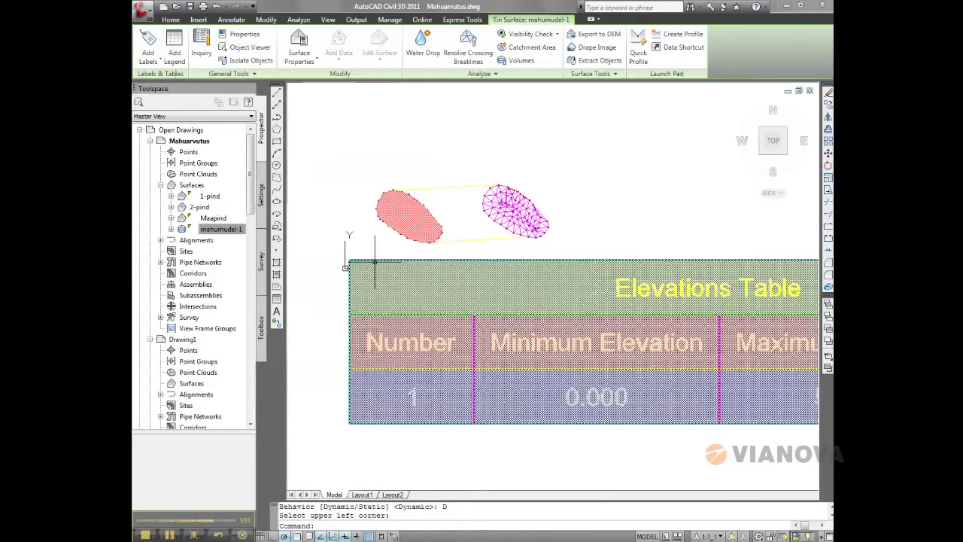
right_click(382, 269)
- Edit the legend's table style with title, header and data text heights of 3, 2 and 1 mm
key("Escape")
left_click(378, 286)
left_click(333, 157)
left_click(230, 62)
left_click(242, 100)
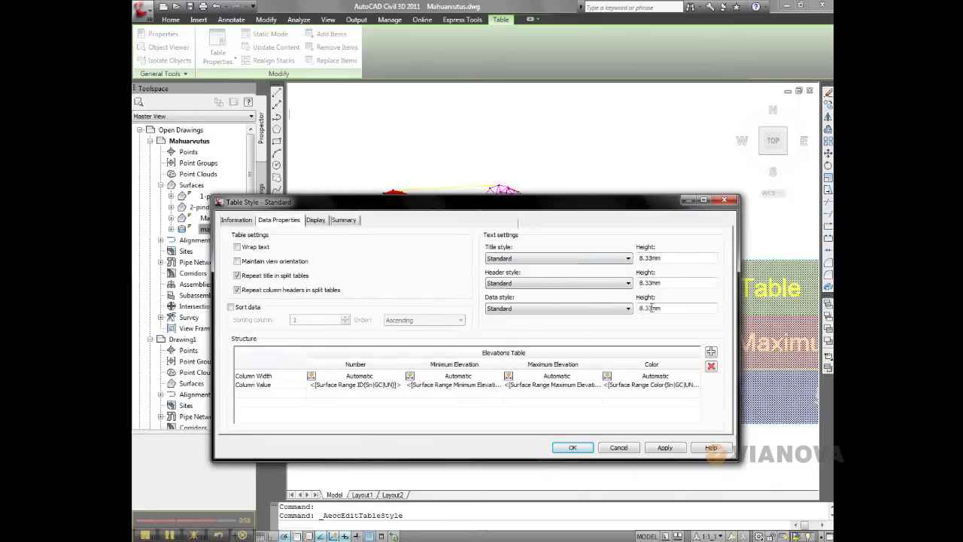
type("3")
key("Tab")
type("2")
key("Tab")
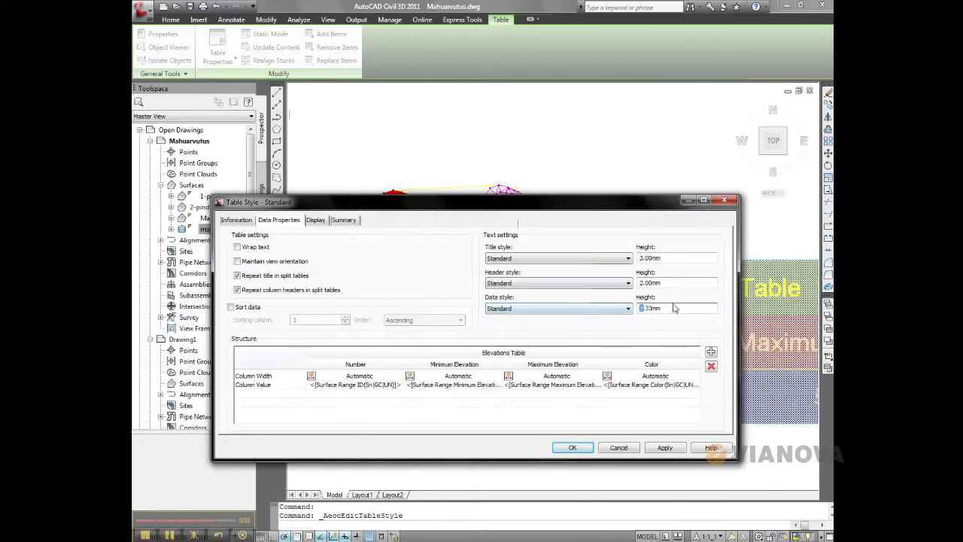
type("1")
- Add a new table column whose value is the Surface Range Volume field
left_click(711, 351)
left_click_drag(572, 419, 664, 435)
left_click(662, 384)
double_click(662, 384)
left_click(329, 181)
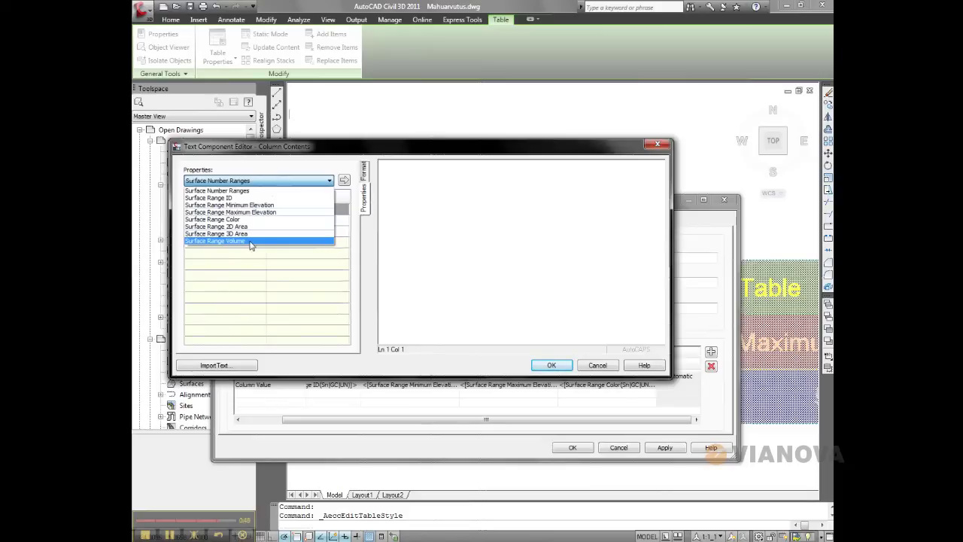
left_click(248, 240)
left_click(344, 181)
left_click(551, 365)
- Give the new volume column the header 'MAHT'
double_click(677, 380)
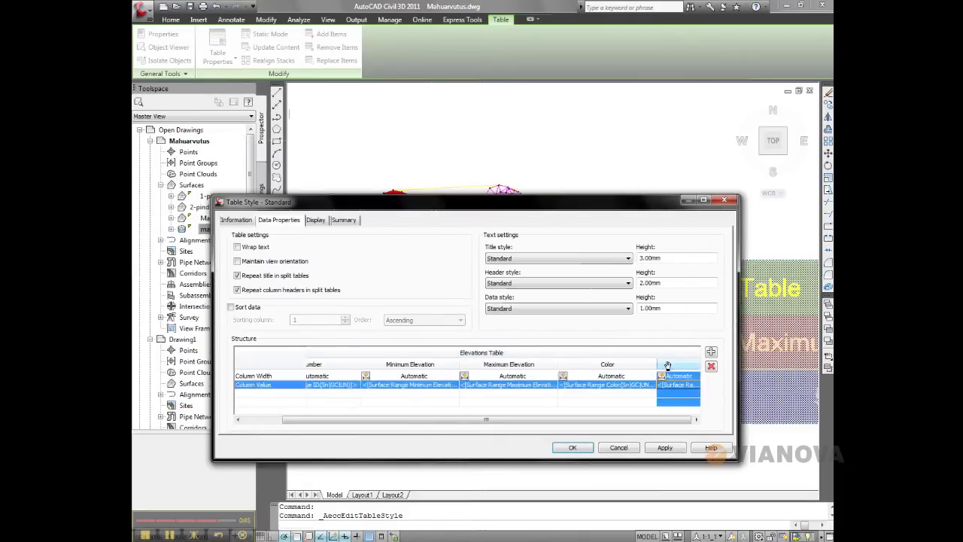
left_click(408, 182)
type("MAHT")
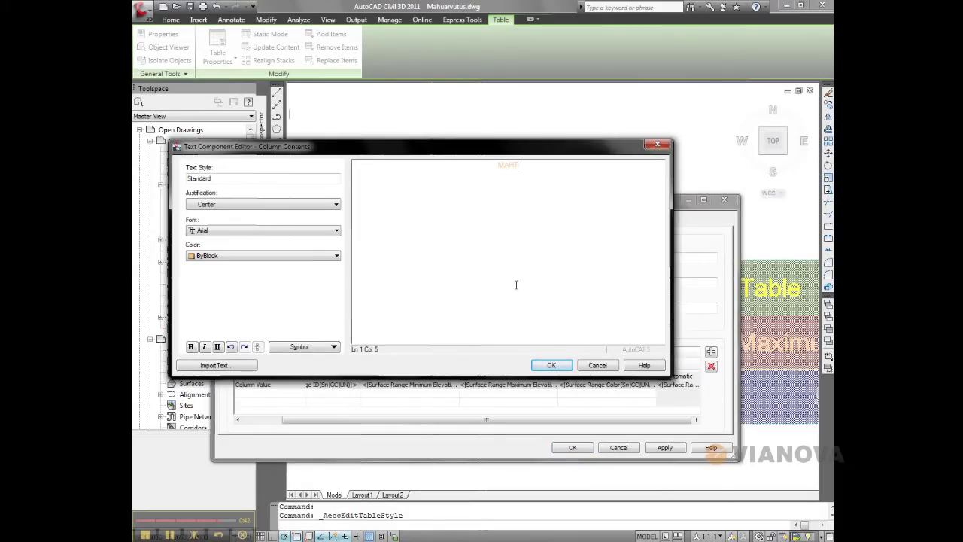
left_click(551, 365)
- Set all table style display components to colour 250
left_click(316, 219)
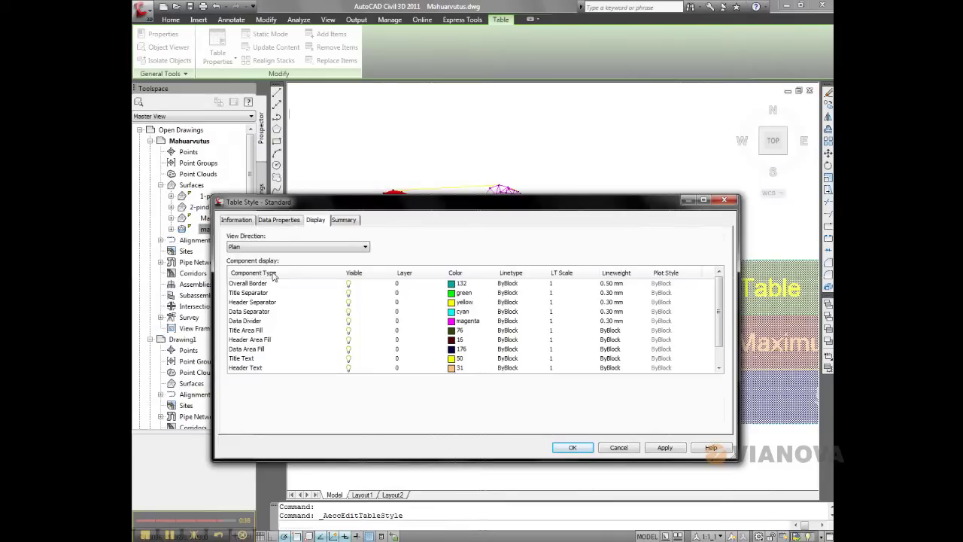
left_click_drag(272, 283, 258, 360)
left_click(455, 358)
left_click(499, 329)
left_click(572, 376)
- Turn off the title, header and data area fills and save the table style
left_click(248, 329)
left_click(248, 320, "shift")
left_click(348, 321)
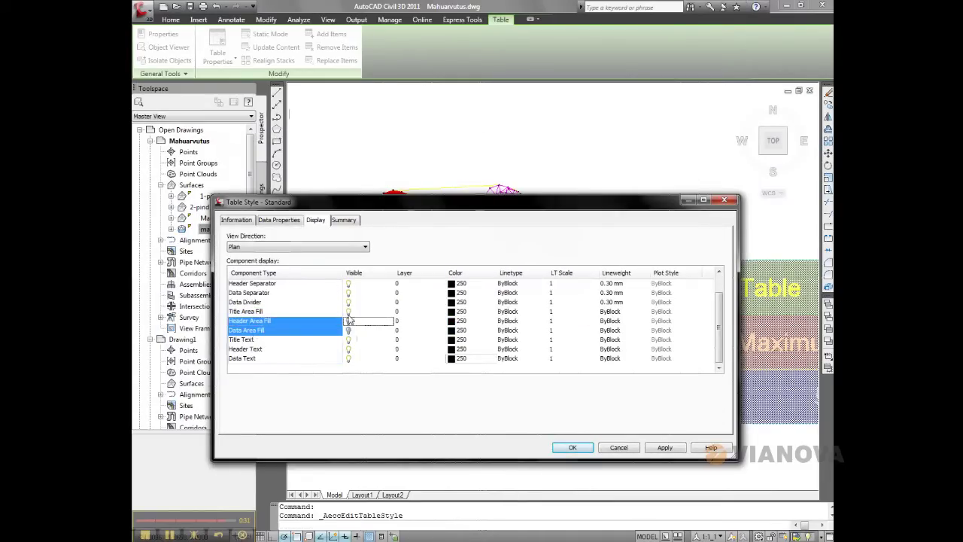
left_click(348, 311)
left_click(571, 447)
scroll(526, 294, "up", 1)
scroll(565, 296, "up", 2)
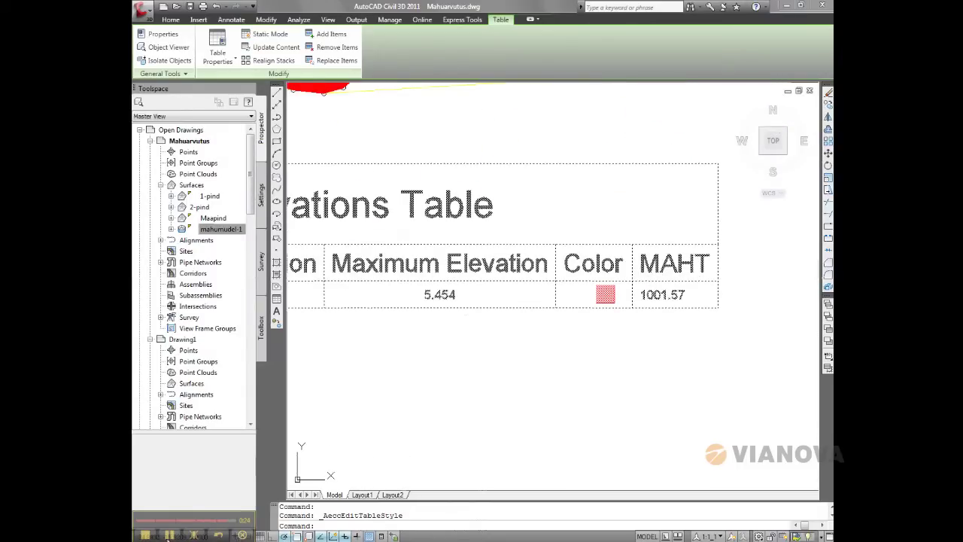